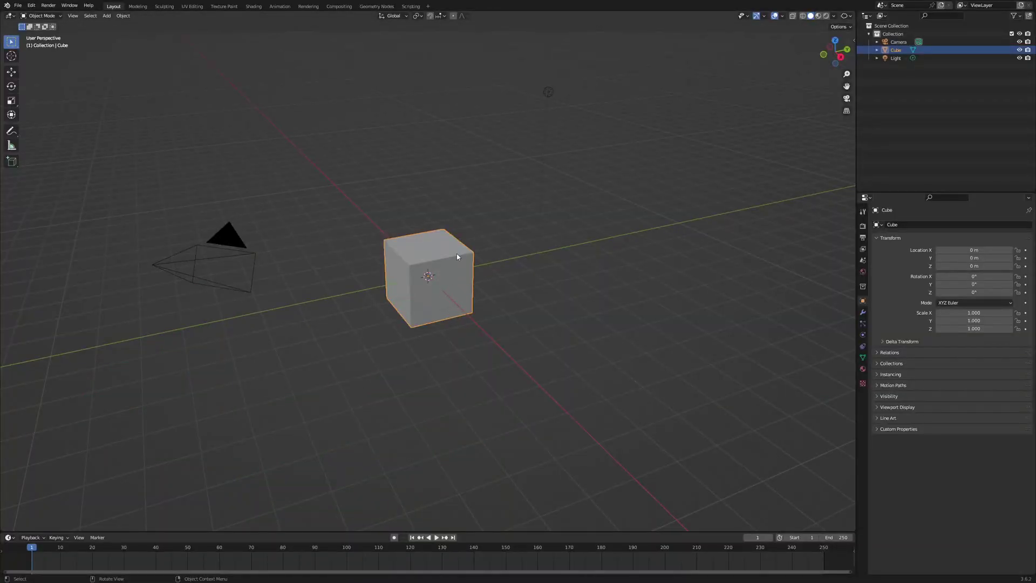
Delete the default cube and add a circle mesh at the origin.
{"action": "key", "text": "x"}
{"action": "left_click", "coordinate": [495, 274]}
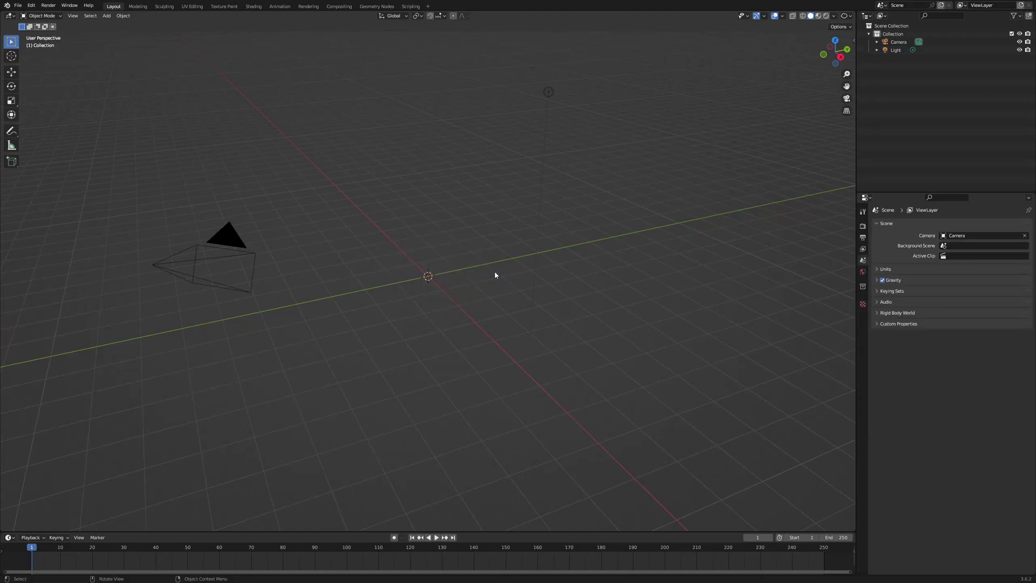
{"action": "key", "text": "shift+a"}
{"action": "mouse_move", "coordinate": [495, 272]}
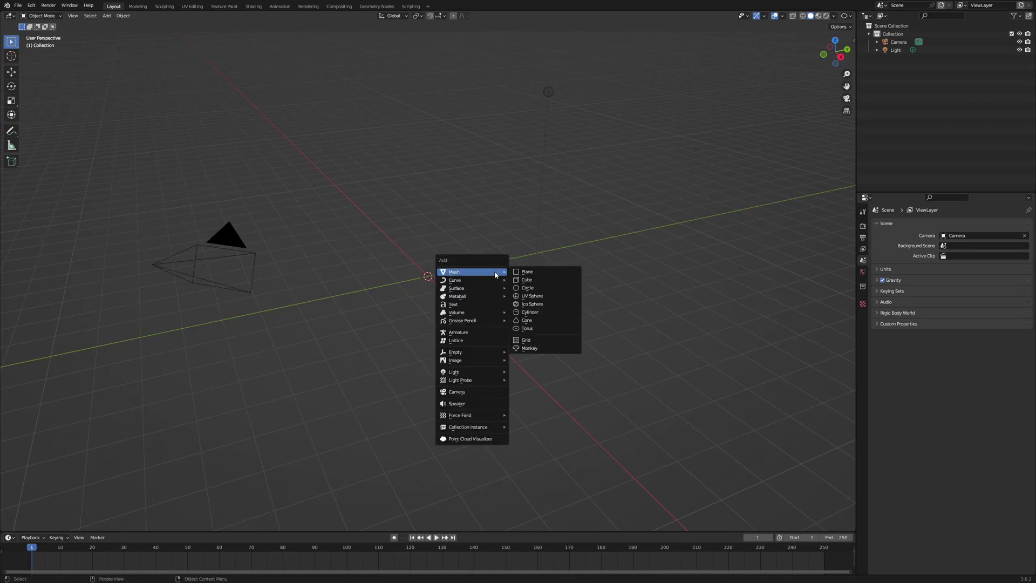
{"action": "left_click", "coordinate": [532, 288]}
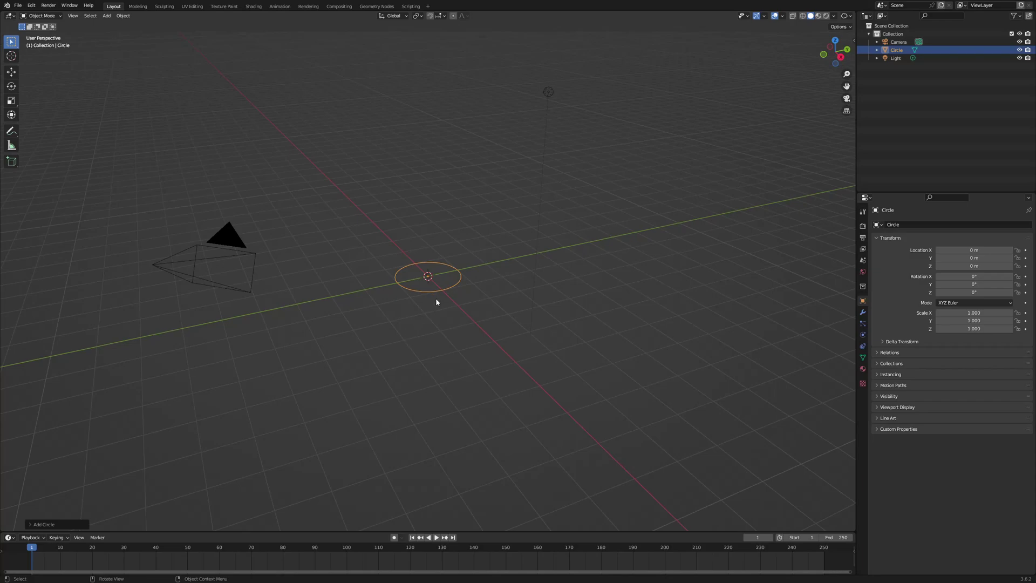
Set the new circle's vertex count to 10 in the Add Circle panel.
{"action": "left_click", "coordinate": [31, 522]}
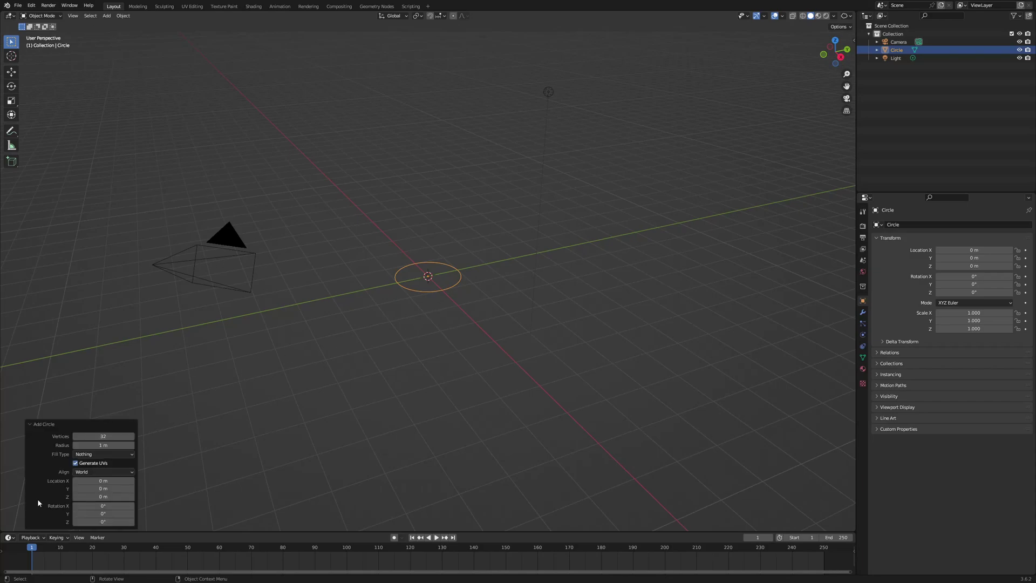
{"action": "left_click", "coordinate": [109, 436]}
{"action": "type", "text": "10"}
{"action": "key", "text": "Return"}
{"action": "scroll", "coordinate": [429, 286], "scroll_direction": "up", "scroll_amount": 9}
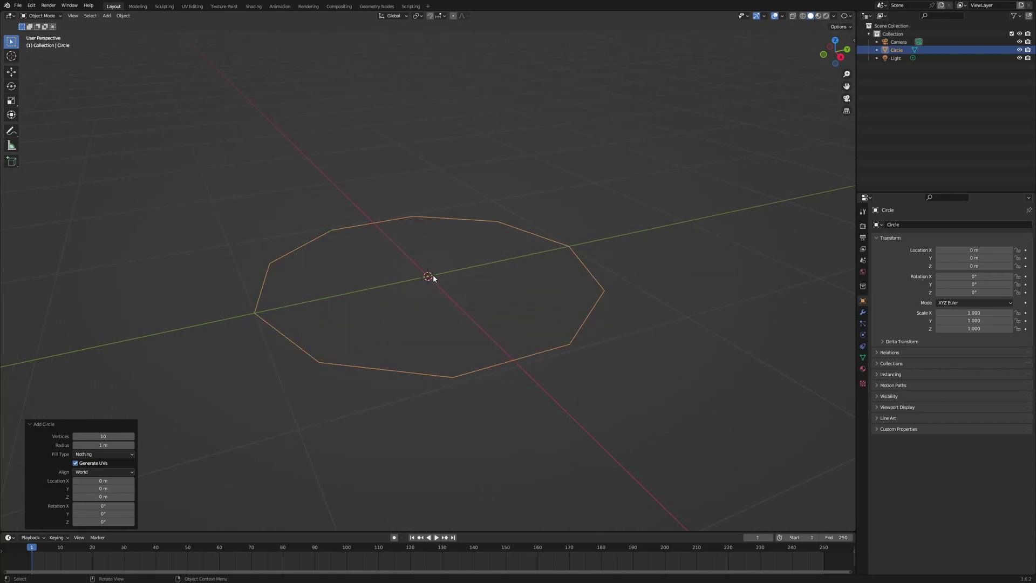
{"action": "scroll", "coordinate": [433, 277], "scroll_direction": "up", "scroll_amount": 1}
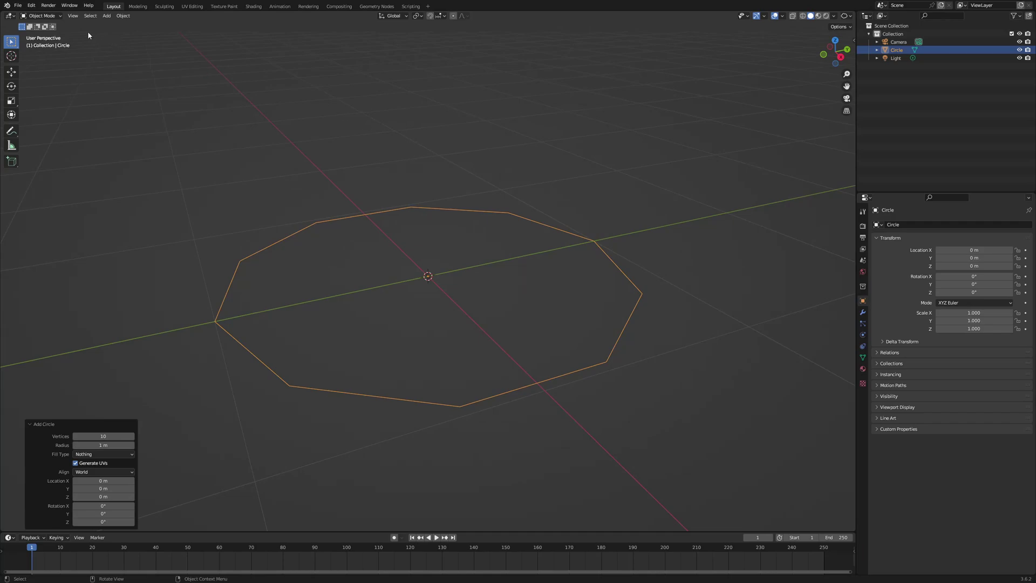
Switch to Edit Mode and fill the circle's outline with a face.
{"action": "left_click", "coordinate": [55, 16]}
{"action": "left_click", "coordinate": [43, 34]}
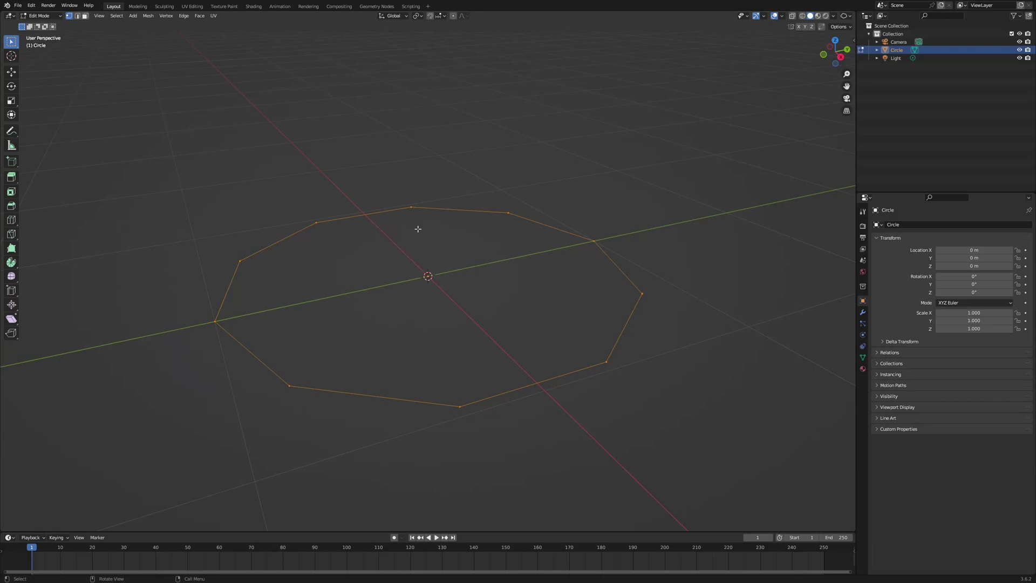
{"action": "key", "text": "f"}
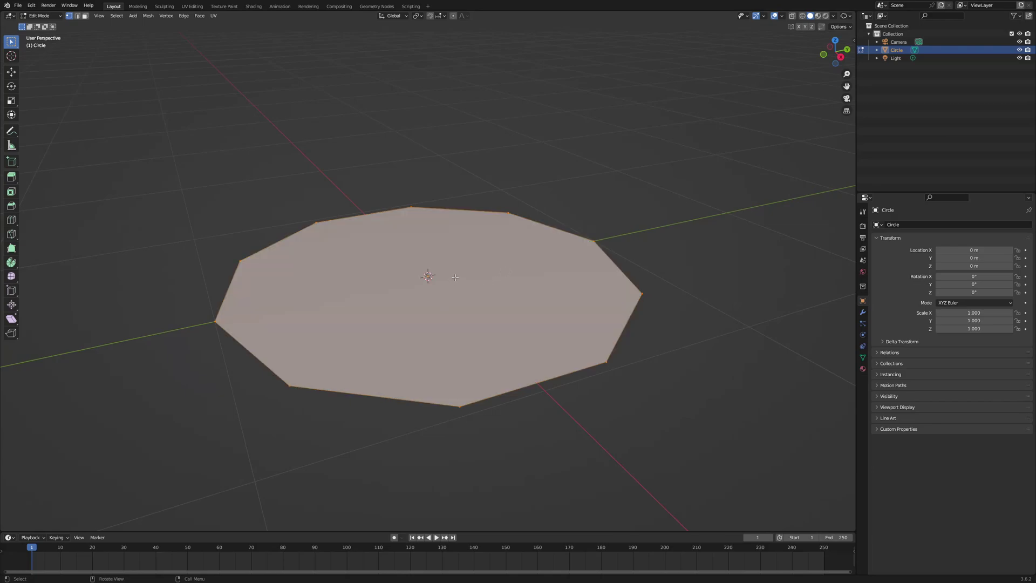
Select the upper-left, right and bottom rim vertices as alternating picks.
{"action": "left_click", "coordinate": [316, 223]}
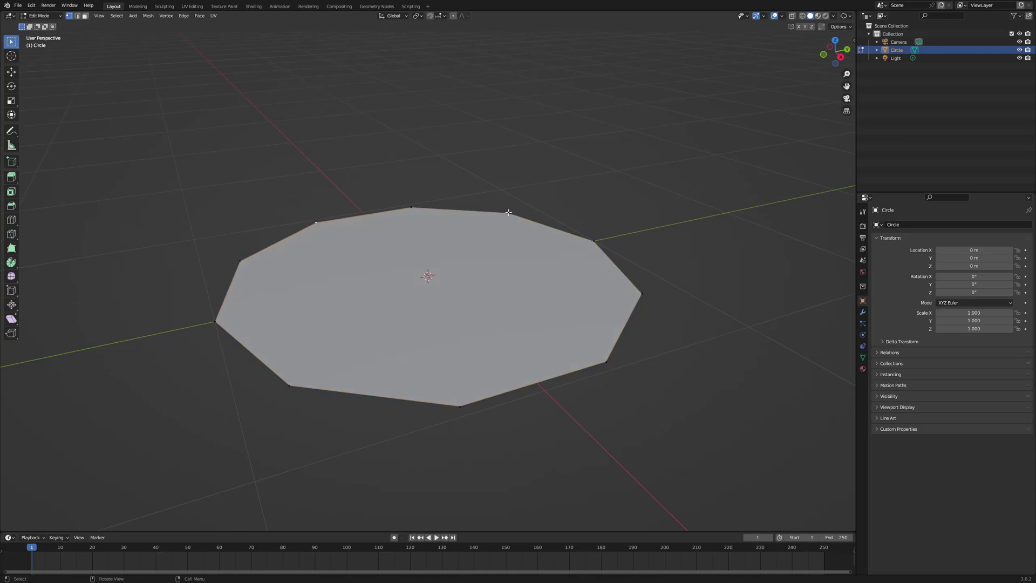
{"action": "left_click", "coordinate": [640, 292], "text": "shift"}
{"action": "left_click", "coordinate": [460, 405], "text": "shift"}
Add the left rim vertex to the selection and raise all selected vertices 0.537 m along Z.
{"action": "left_click", "coordinate": [213, 322], "text": "shift"}
{"action": "key", "text": "g"}
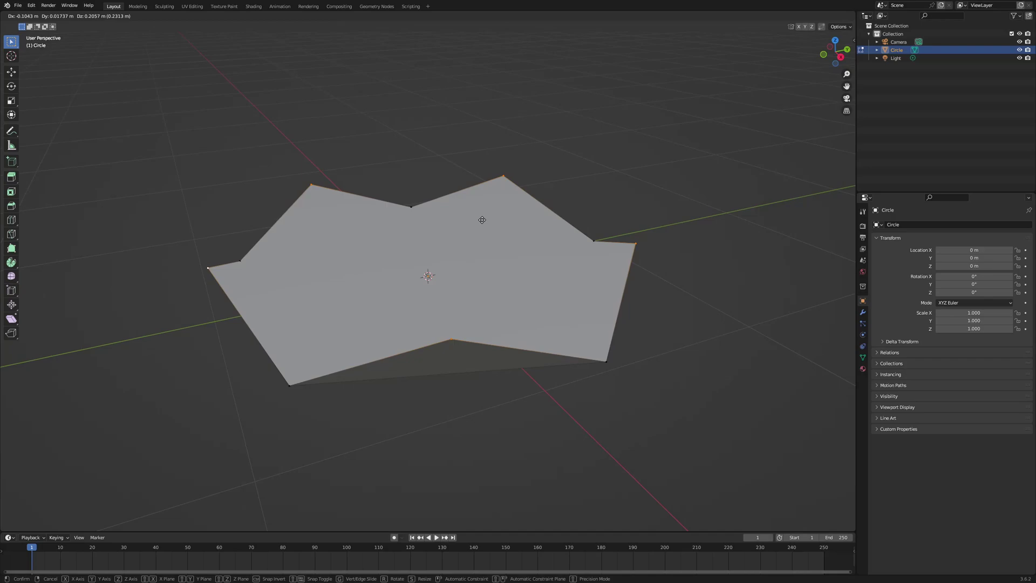
{"action": "key", "text": "z"}
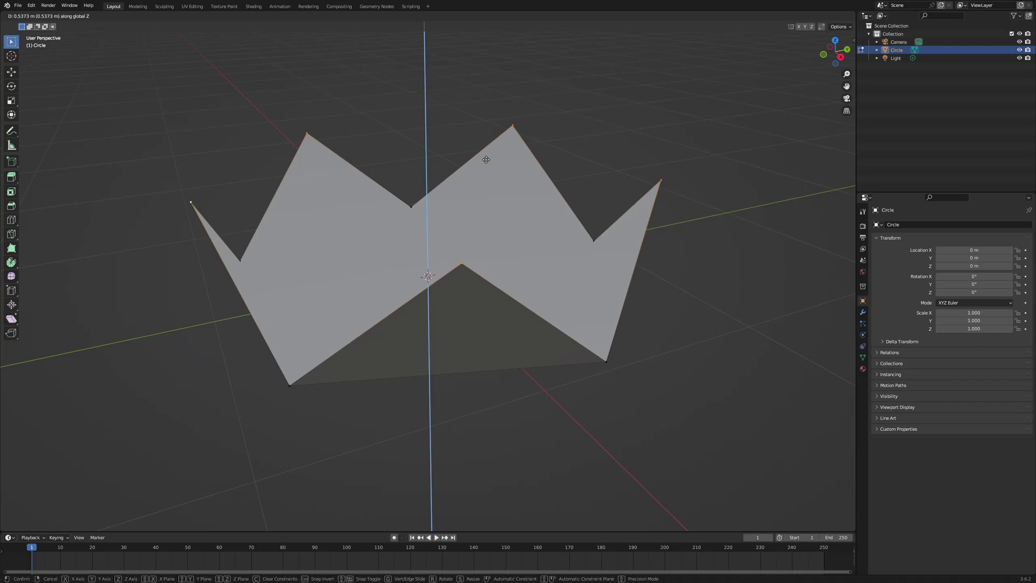
{"action": "left_click", "coordinate": [486, 160]}
{"action": "middle_click_drag", "start_coordinate": [671, 361], "coordinate": [473, 370]}
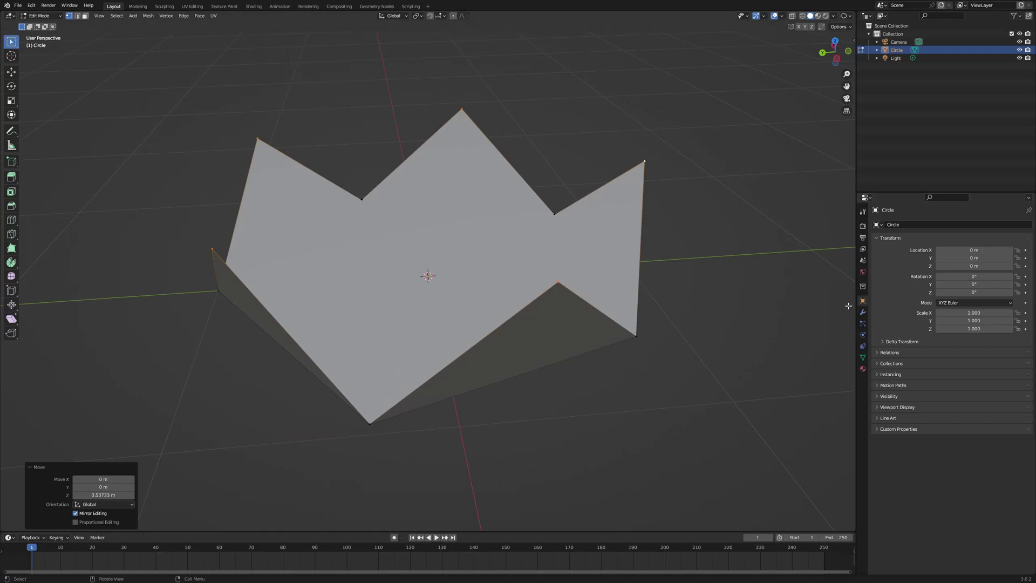
In Object Mode, add a Subdivision Surface modifier with viewport level 4.
{"action": "left_click", "coordinate": [58, 16]}
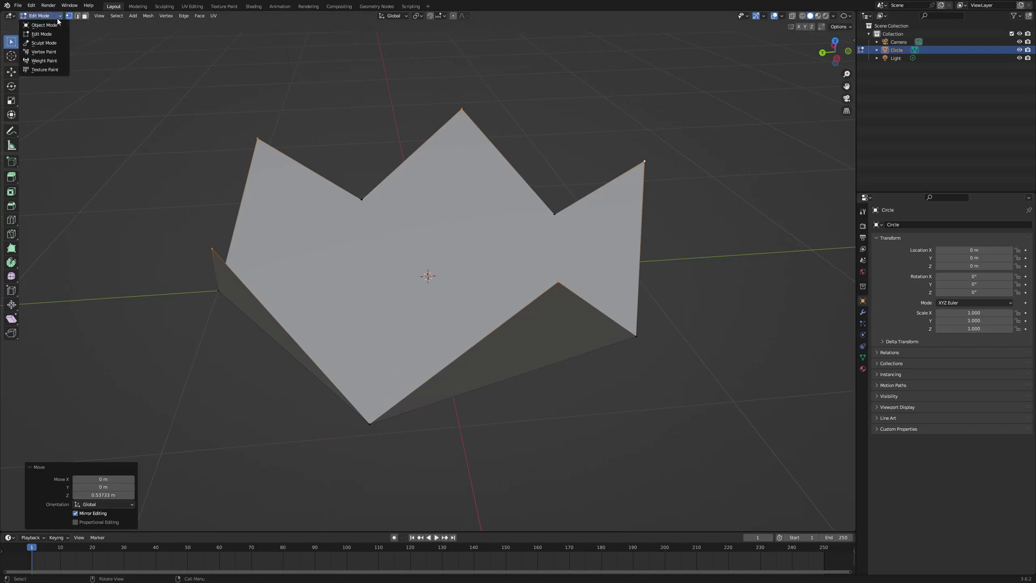
{"action": "left_click", "coordinate": [55, 26]}
{"action": "mouse_move", "coordinate": [610, 447]}
{"action": "middle_mouse_down"}
{"action": "mouse_move", "coordinate": [578, 423]}
{"action": "mouse_move", "coordinate": [564, 430]}
{"action": "mouse_move", "coordinate": [590, 444]}
{"action": "middle_mouse_up"}
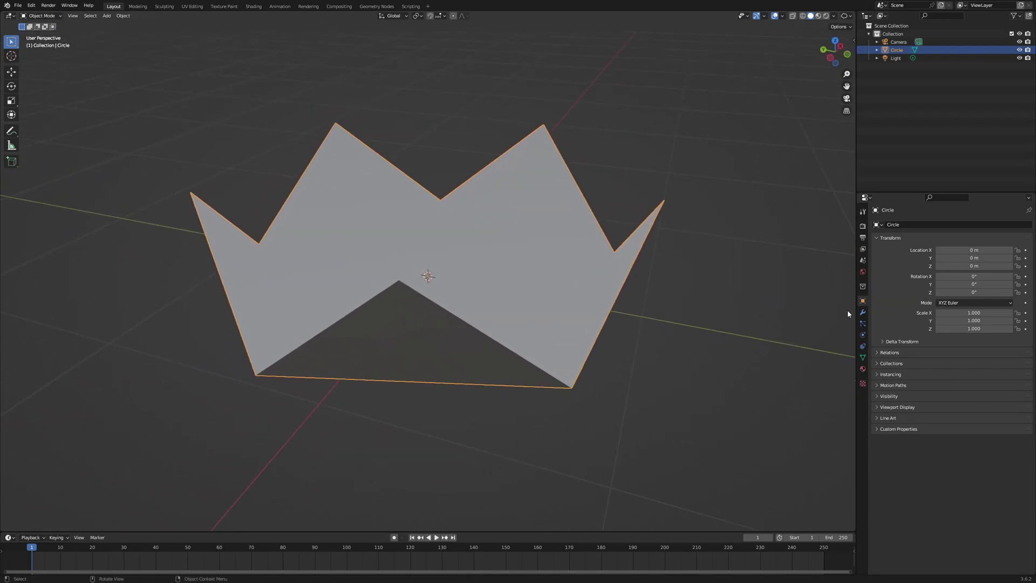
{"action": "left_click", "coordinate": [863, 312]}
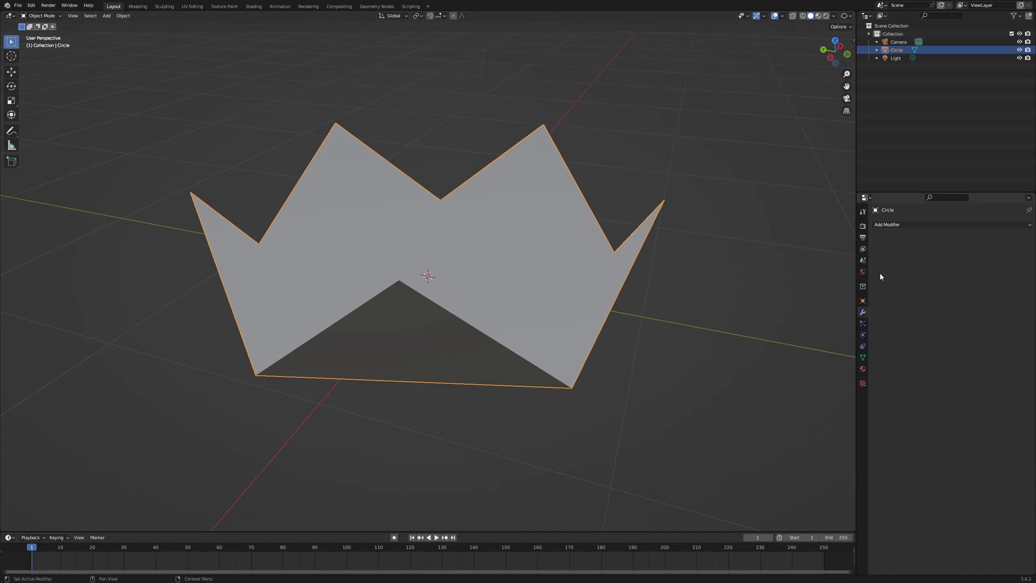
{"action": "left_click", "coordinate": [899, 224]}
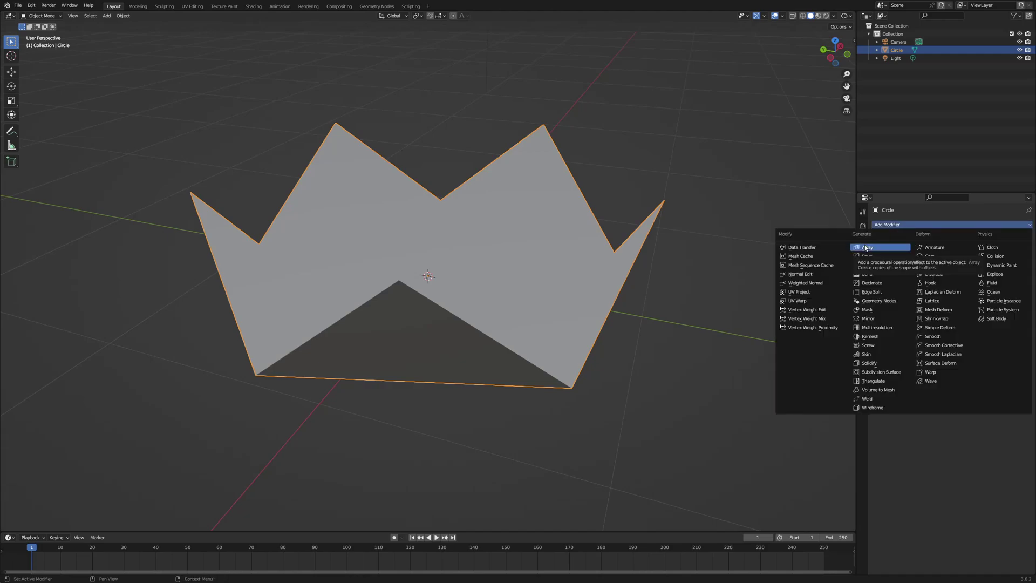
{"action": "left_click", "coordinate": [872, 371]}
{"action": "middle_click_drag", "start_coordinate": [683, 339], "coordinate": [739, 319]}
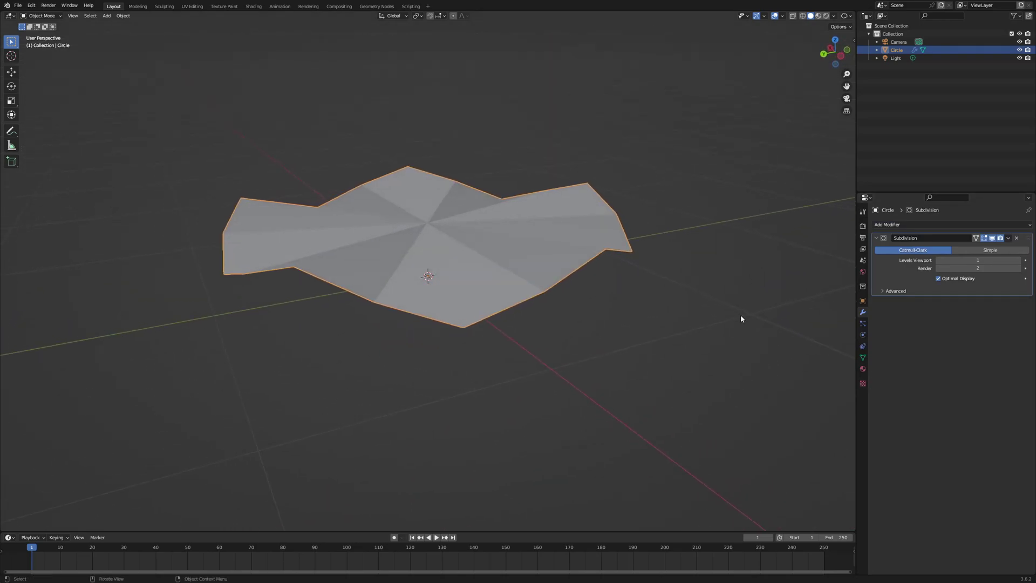
{"action": "left_click", "coordinate": [1018, 261]}
{"action": "left_click", "coordinate": [1017, 260]}
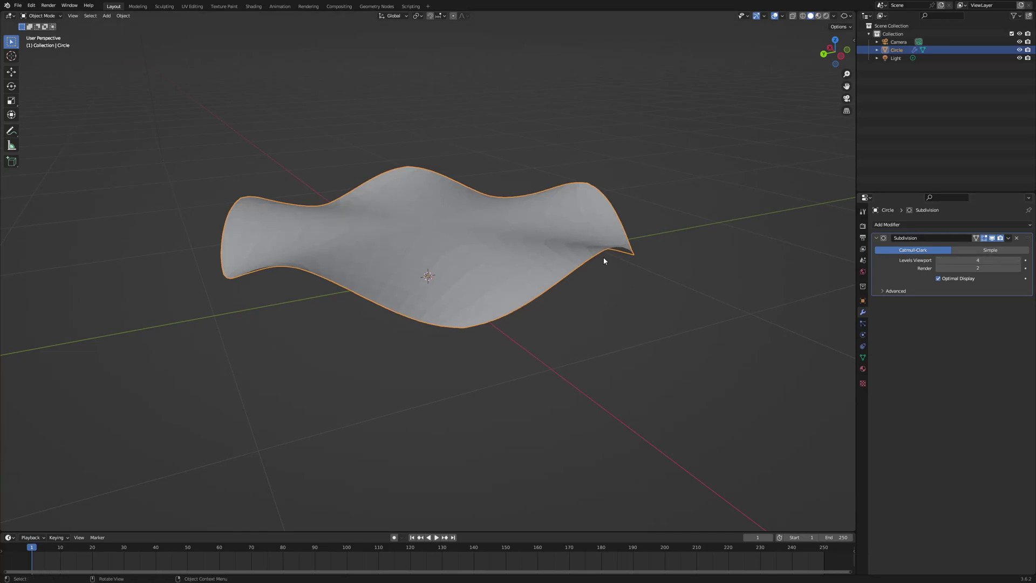
Apply Shade Smooth to the crown mesh.
{"action": "right_click", "coordinate": [471, 252]}
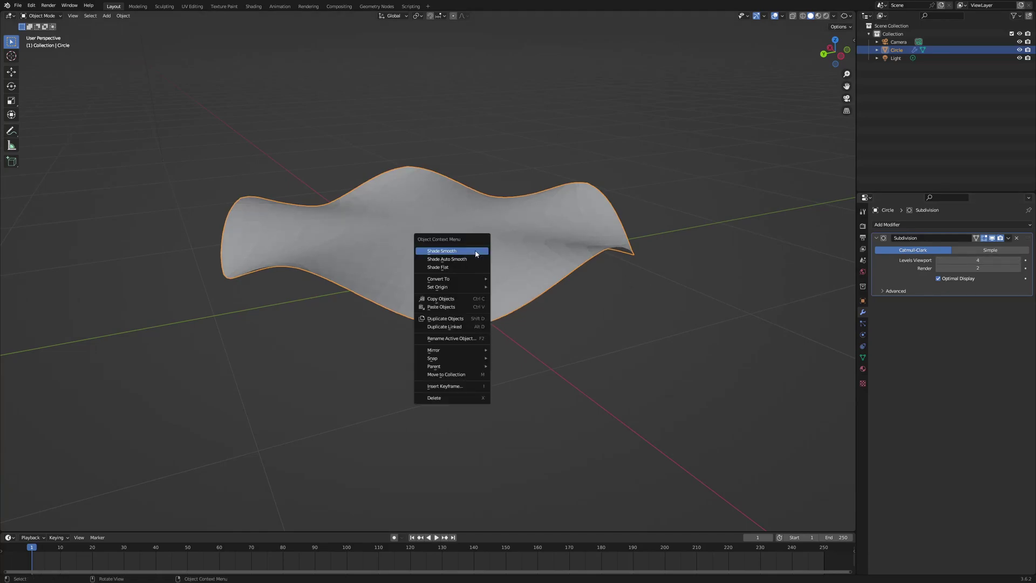
{"action": "left_click", "coordinate": [474, 252]}
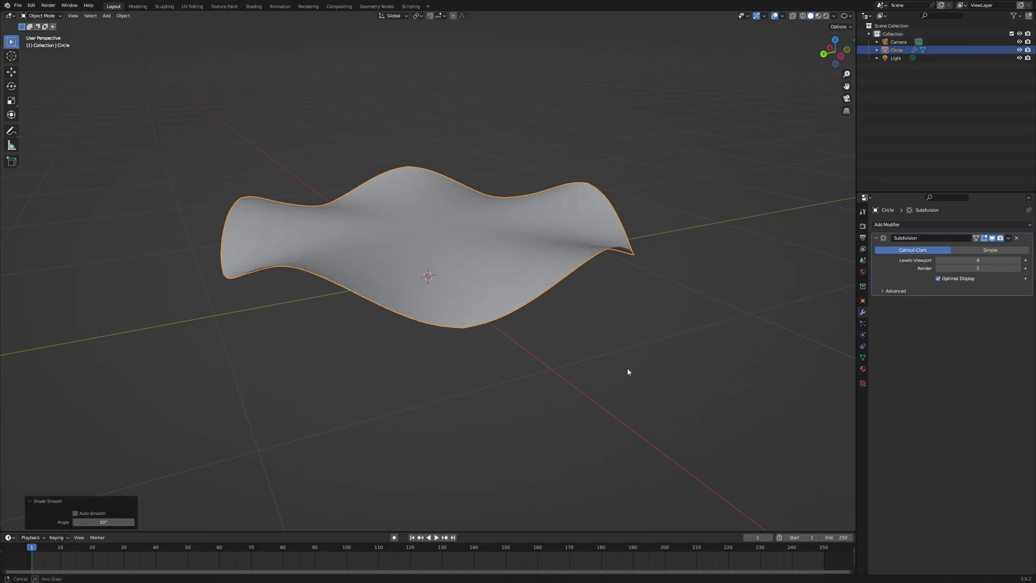
{"action": "mouse_move", "coordinate": [628, 369]}
{"action": "middle_mouse_down"}
{"action": "mouse_move", "coordinate": [613, 351]}
{"action": "mouse_move", "coordinate": [603, 365]}
{"action": "mouse_move", "coordinate": [614, 397]}
{"action": "mouse_move", "coordinate": [657, 391]}
{"action": "mouse_move", "coordinate": [599, 369]}
{"action": "mouse_move", "coordinate": [643, 388]}
{"action": "mouse_move", "coordinate": [663, 365]}
{"action": "mouse_move", "coordinate": [664, 377]}
{"action": "mouse_move", "coordinate": [634, 382]}
{"action": "middle_mouse_up"}
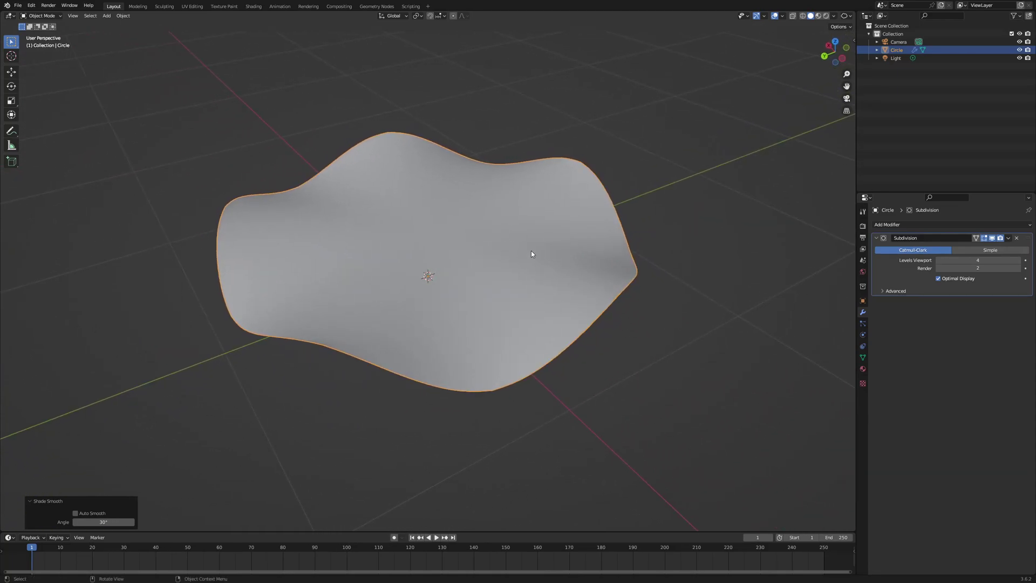
In Edit Mode, select all vertices and give them a vertex crease of 1.0.
{"action": "left_click", "coordinate": [41, 15]}
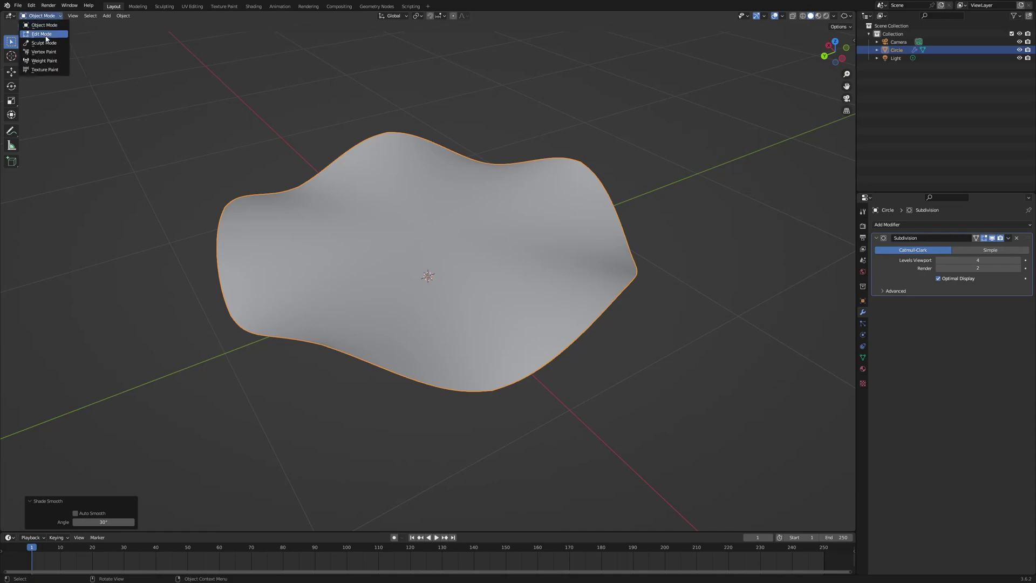
{"action": "left_click", "coordinate": [39, 25]}
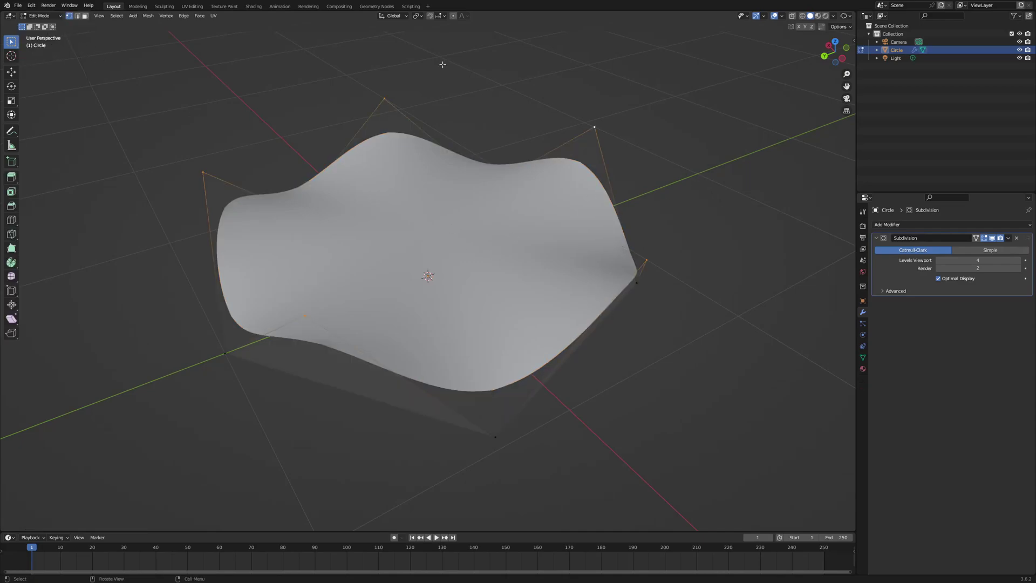
{"action": "mouse_move", "coordinate": [558, 399]}
{"action": "middle_mouse_down"}
{"action": "mouse_move", "coordinate": [610, 379]}
{"action": "mouse_move", "coordinate": [569, 389]}
{"action": "middle_mouse_up"}
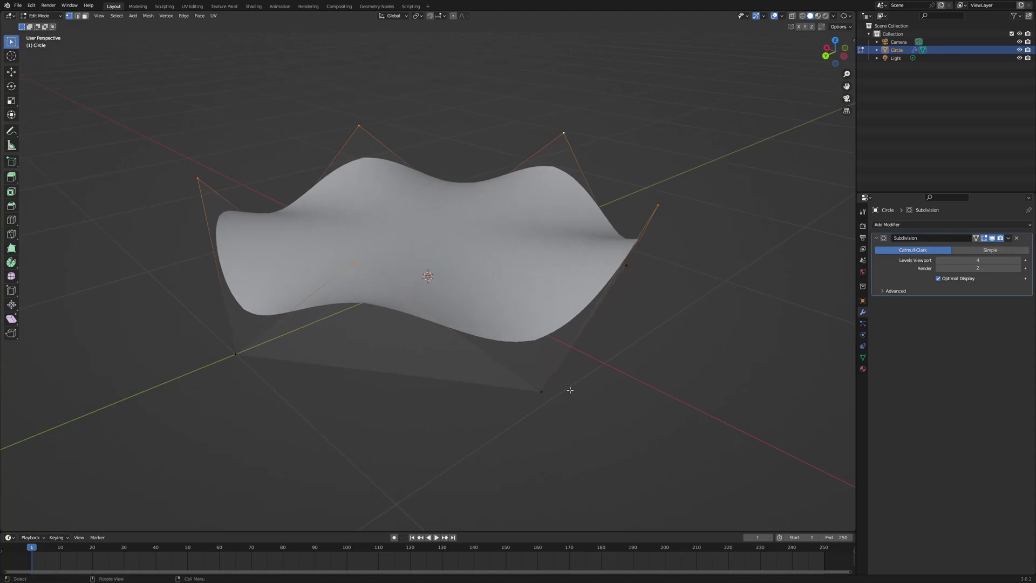
{"action": "key", "text": "a"}
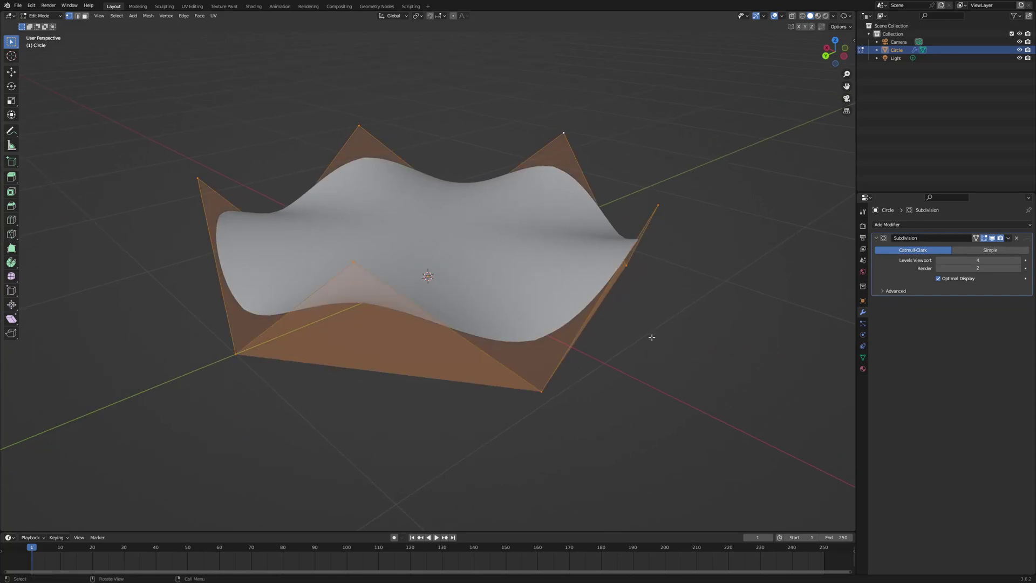
{"action": "left_click", "coordinate": [161, 19]}
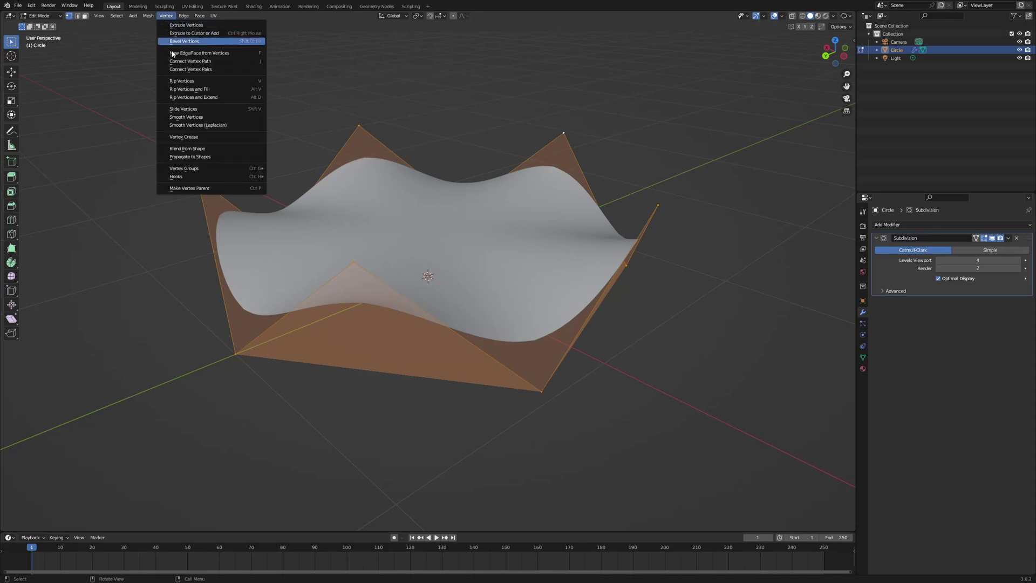
{"action": "left_click", "coordinate": [192, 137]}
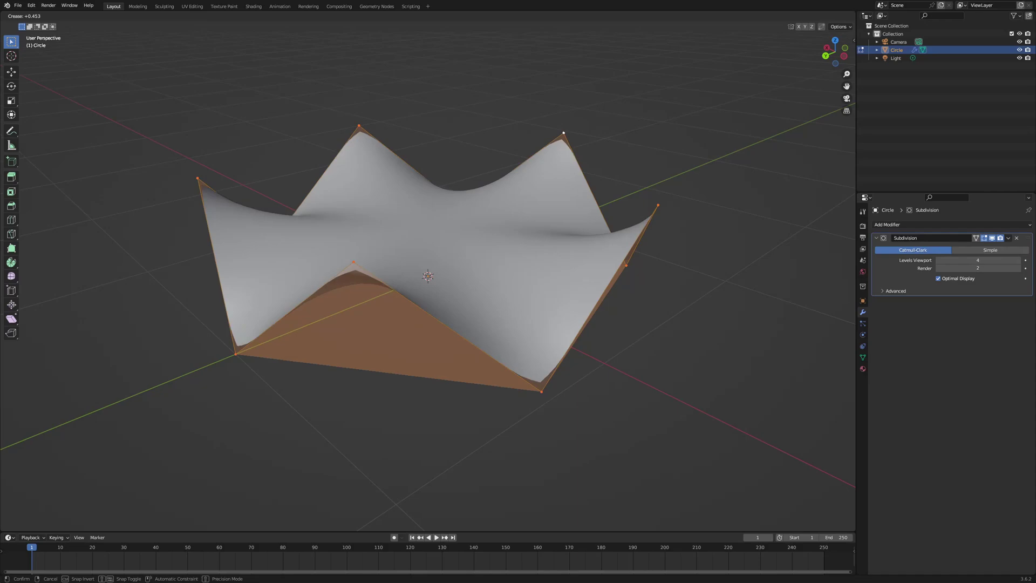
{"action": "key", "text": "Return"}
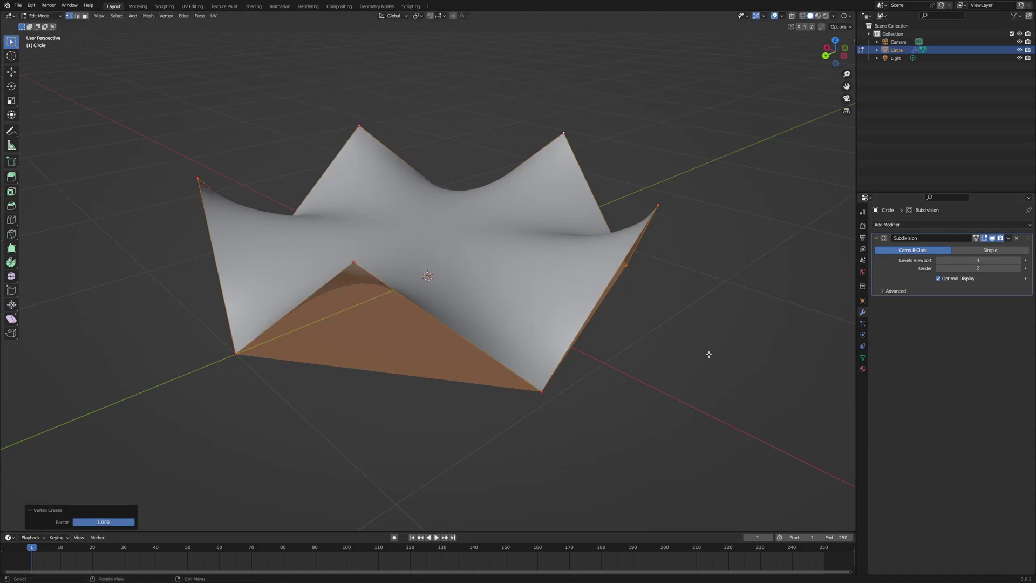
{"action": "middle_click_drag", "start_coordinate": [717, 332], "coordinate": [783, 357]}
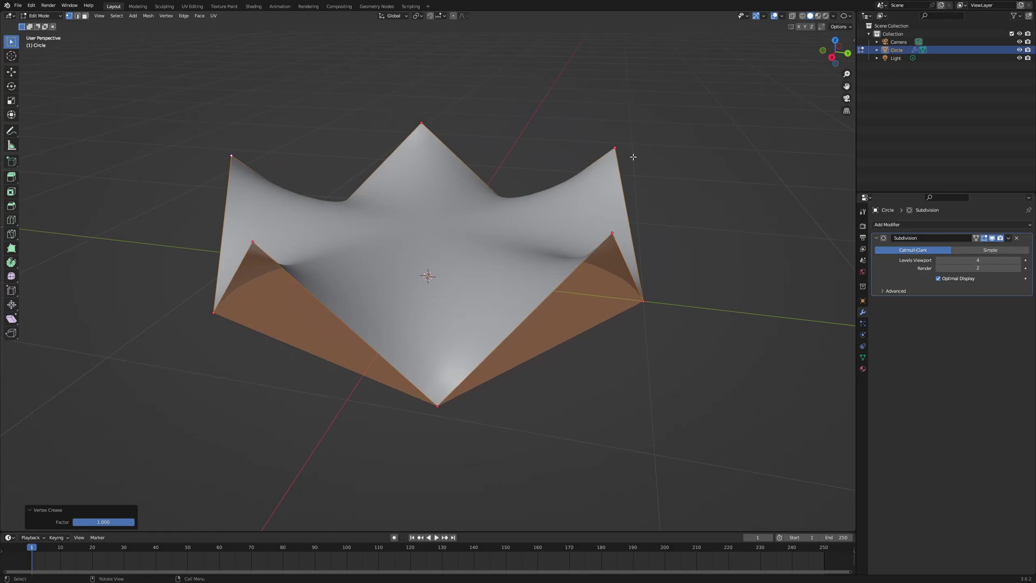
Back in Object Mode, add a Wireframe modifier and enter a thickness of 0.05 m.
{"action": "left_click", "coordinate": [58, 16]}
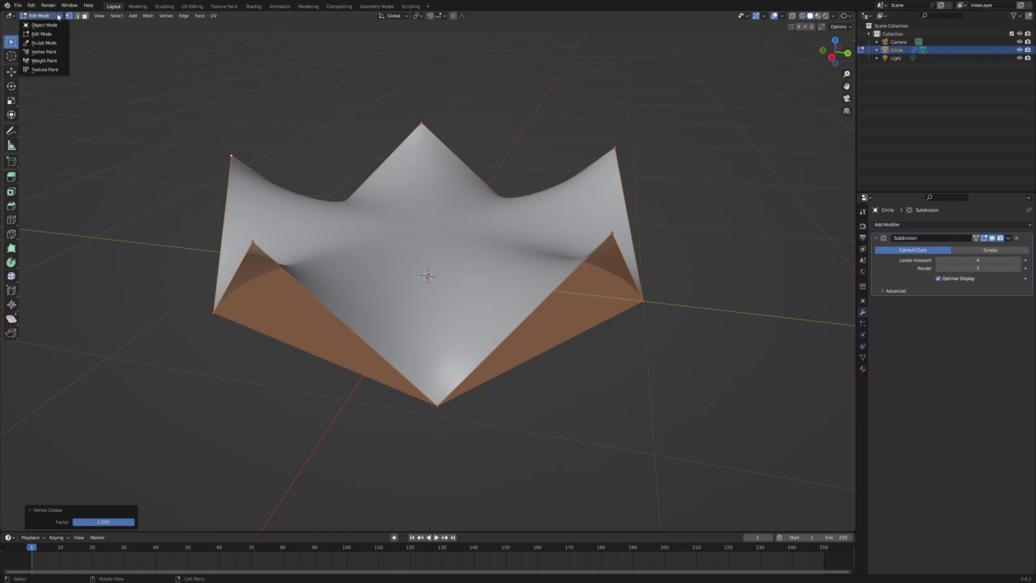
{"action": "left_click", "coordinate": [44, 25]}
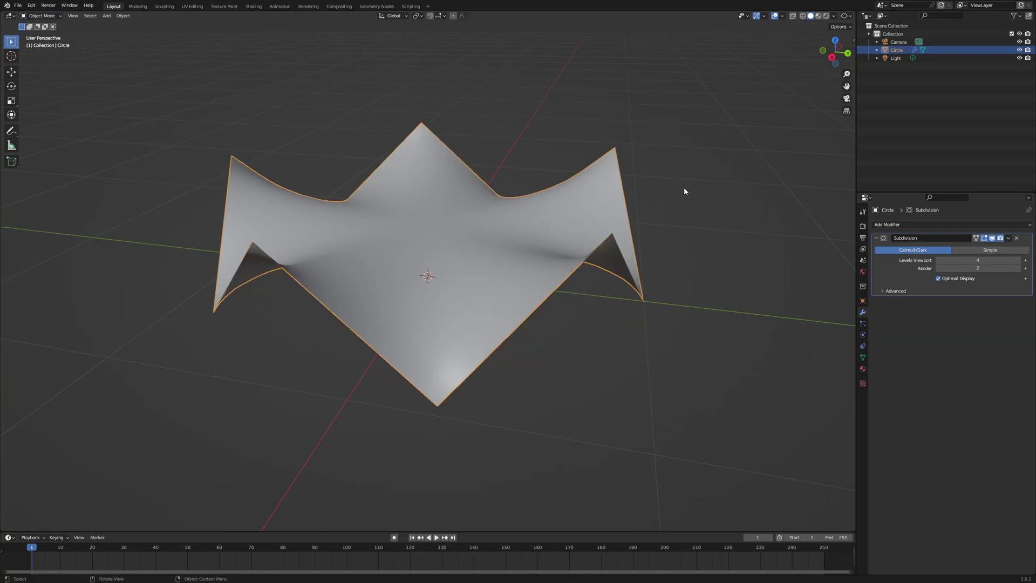
{"action": "left_click", "coordinate": [1019, 225]}
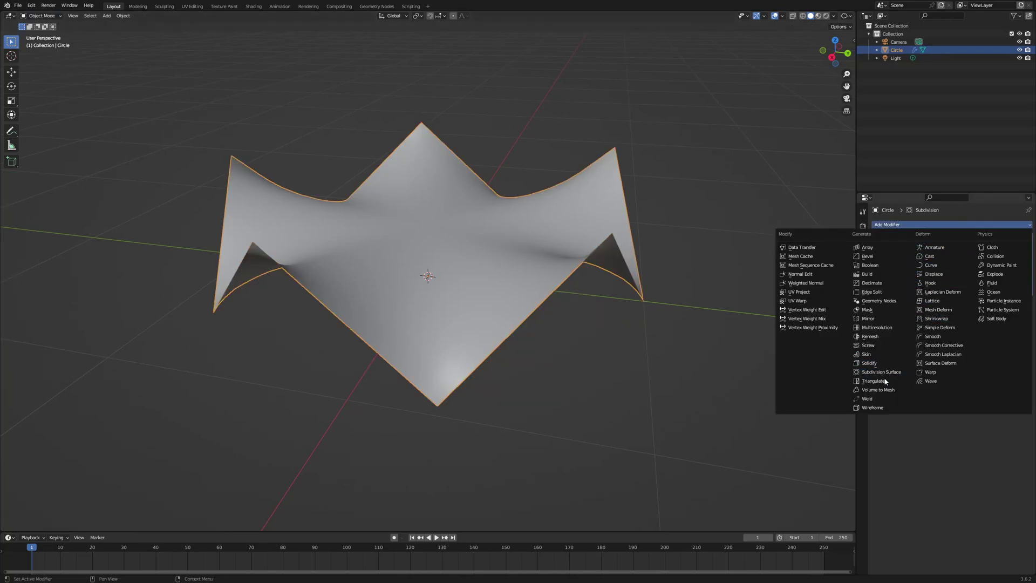
{"action": "left_click", "coordinate": [872, 408]}
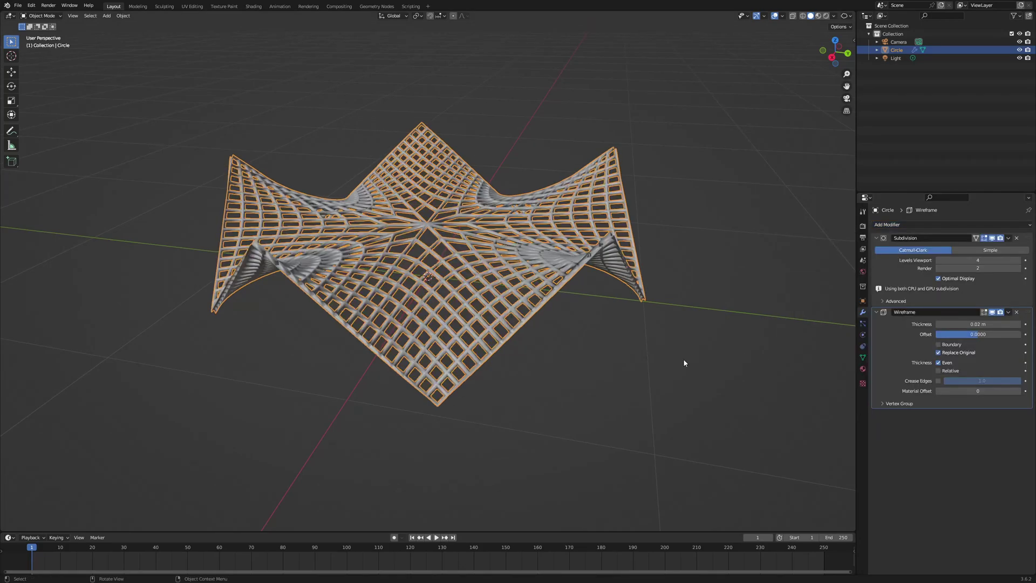
{"action": "middle_click_drag", "start_coordinate": [683, 358], "coordinate": [575, 351]}
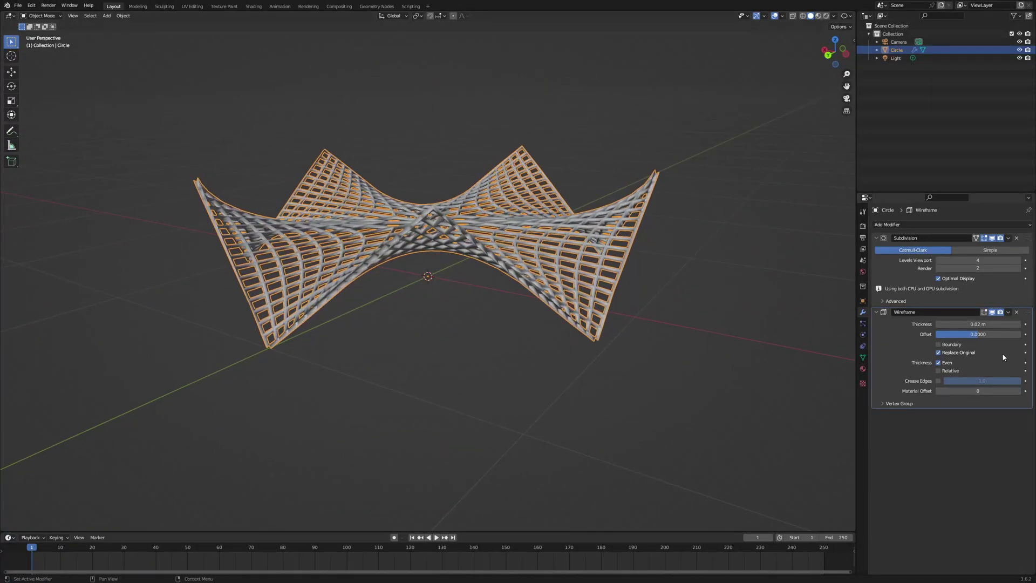
{"action": "left_click", "coordinate": [978, 323]}
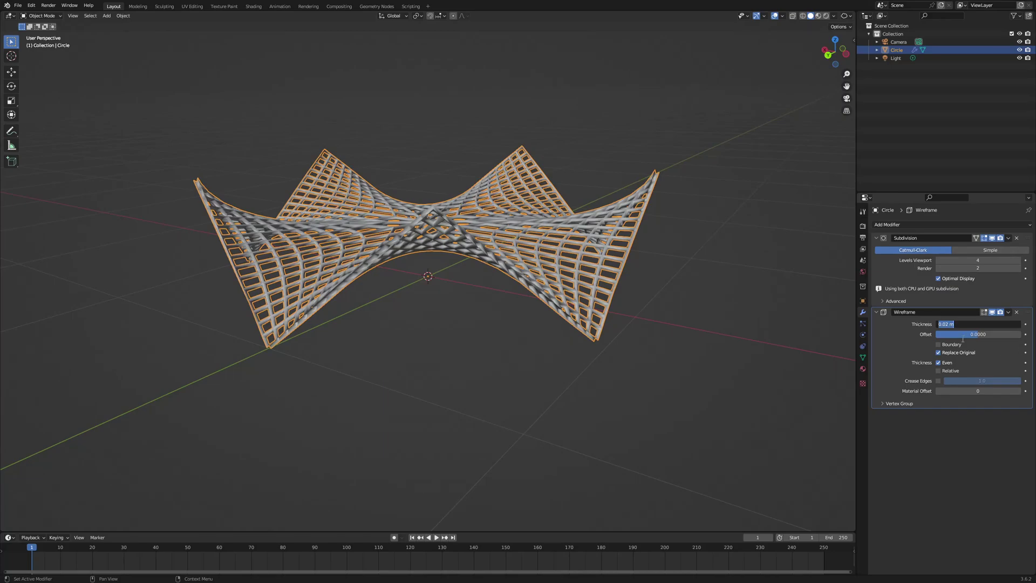
{"action": "type", "text": "0.05"}
Confirm the 0.05 m thickness, then thin the wireframe struts to 0.005 m.
{"action": "key", "text": "Return"}
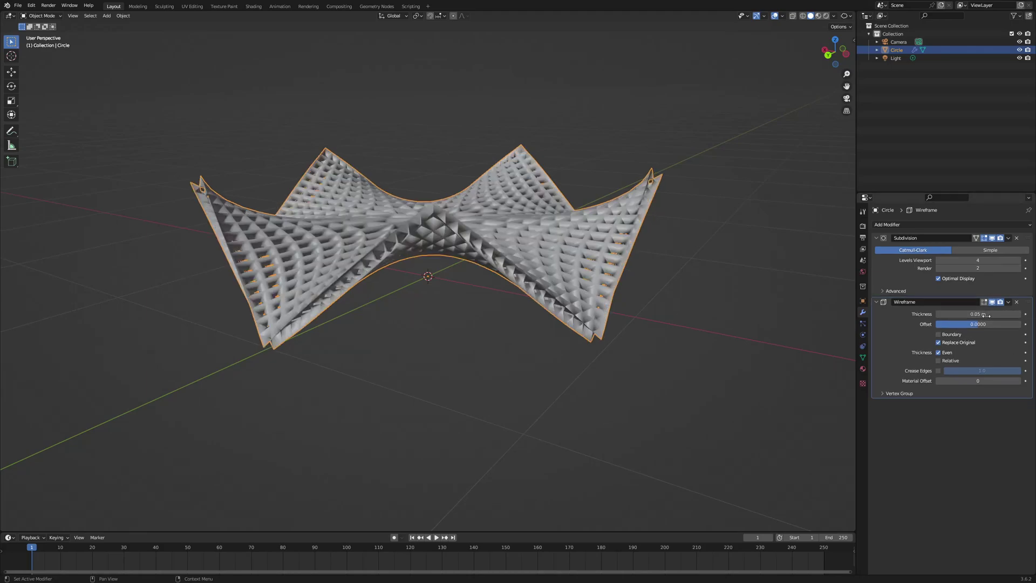
{"action": "left_click_drag", "start_coordinate": [976, 314], "coordinate": [964, 314]}
{"action": "left_click", "coordinate": [961, 314]}
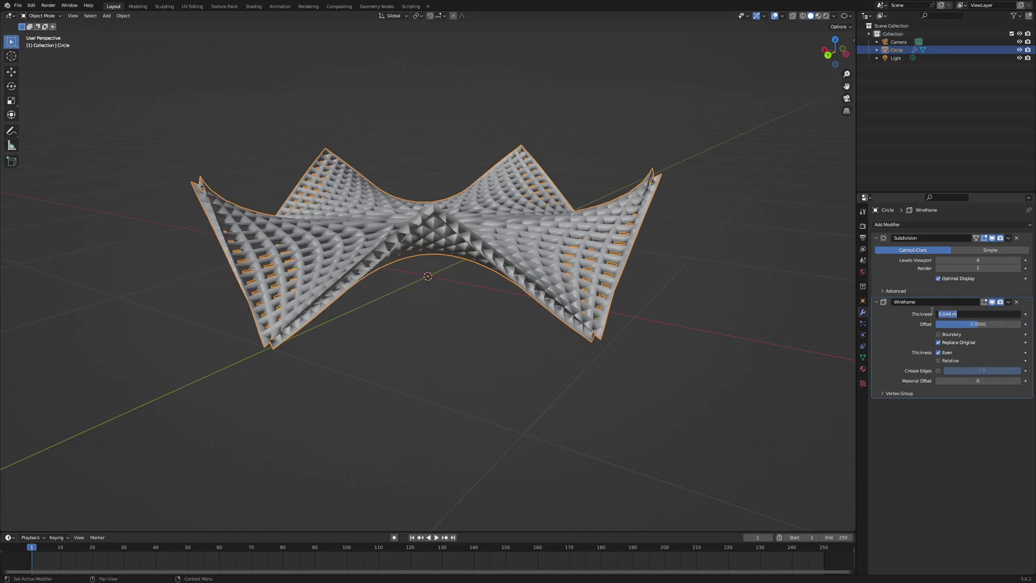
{"action": "type", "text": "0.005"}
{"action": "key", "text": "Return"}
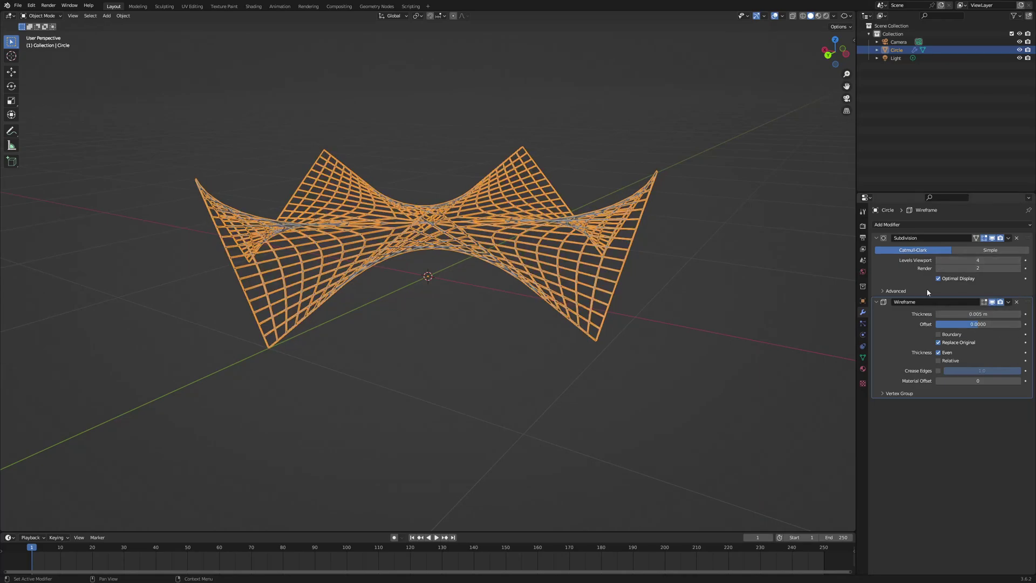
Raise the viewport subdivision level to 6 and deselect the canopy.
{"action": "middle_click_drag", "start_coordinate": [540, 299], "coordinate": [466, 314]}
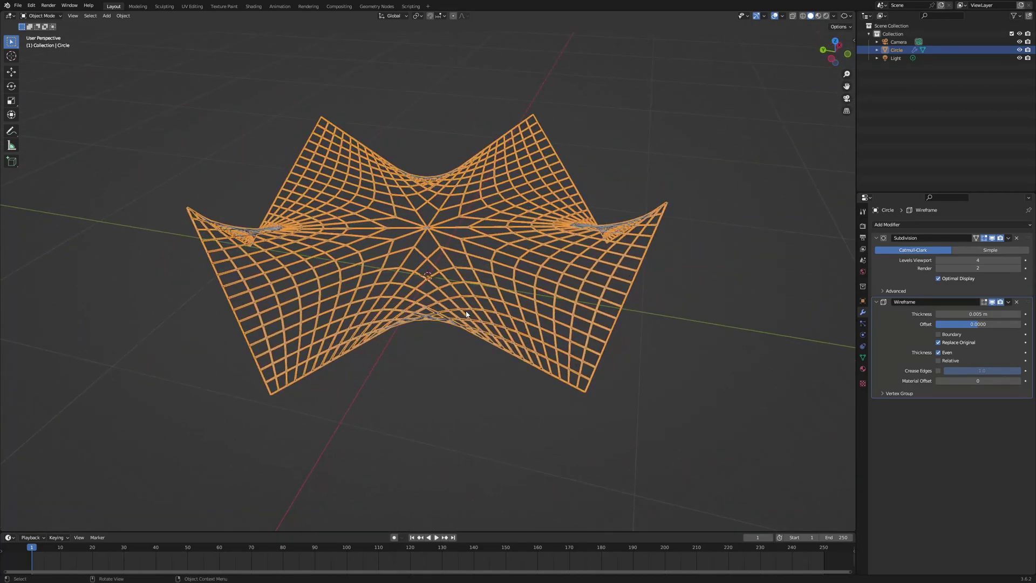
{"action": "left_click", "coordinate": [1018, 261]}
{"action": "left_click", "coordinate": [1019, 260]}
{"action": "middle_click_drag", "start_coordinate": [756, 388], "coordinate": [617, 346]}
{"action": "left_click", "coordinate": [674, 345]}
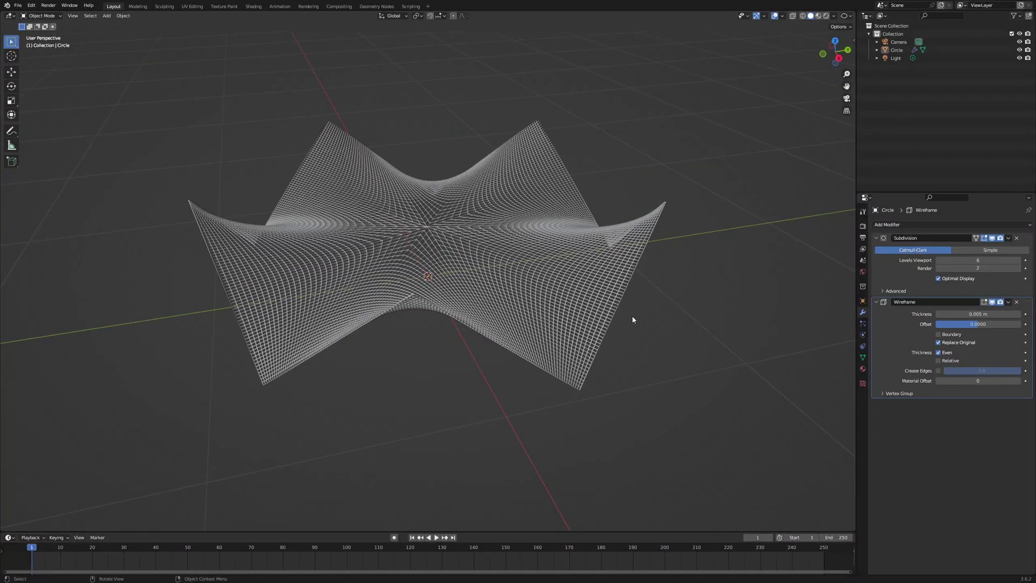